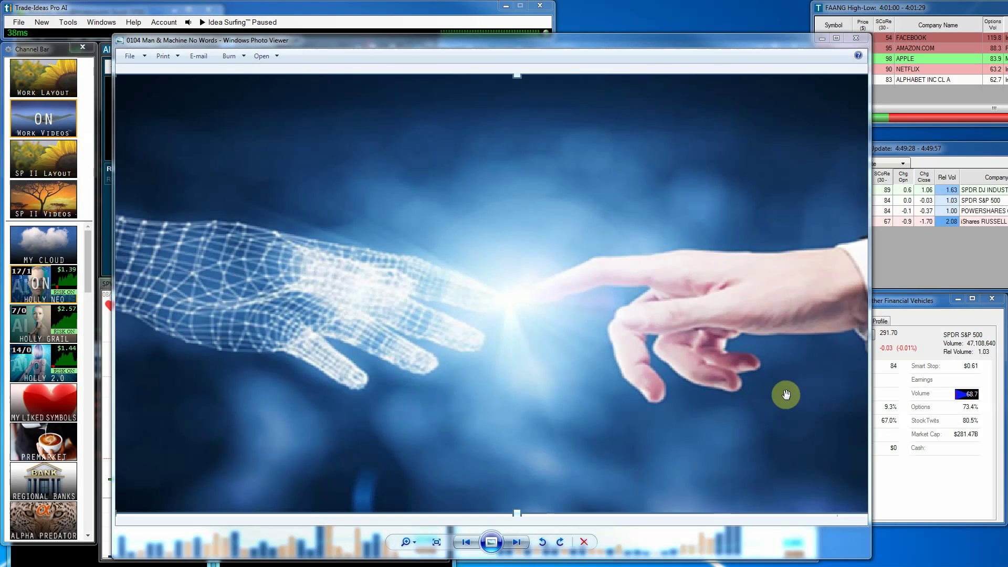
# Minimize the two open pictures and review the charts of DIA, SPY, QQQ and IWM from the Market & Holly Update list.
pyautogui.click(823, 38)
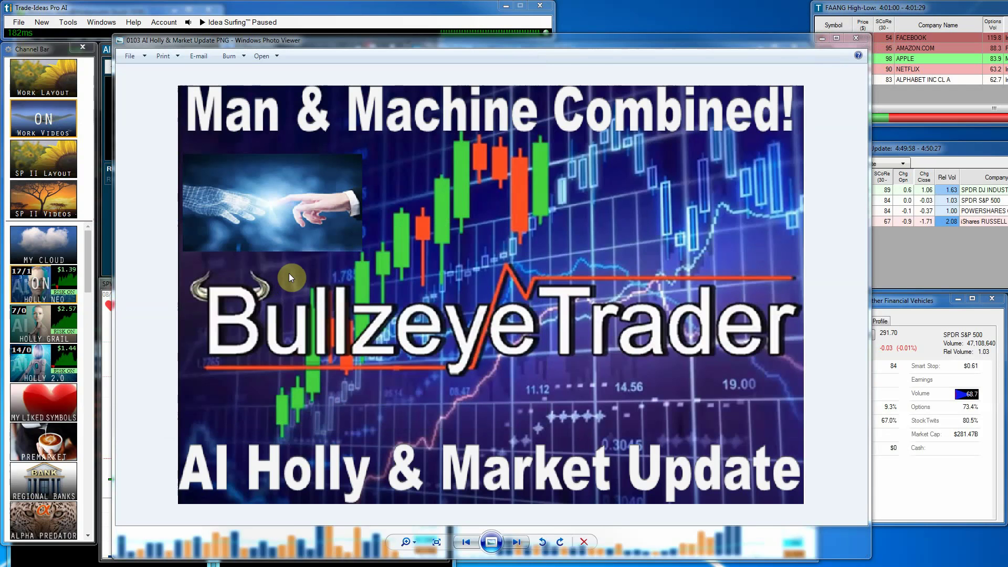
pyautogui.click(819, 40)
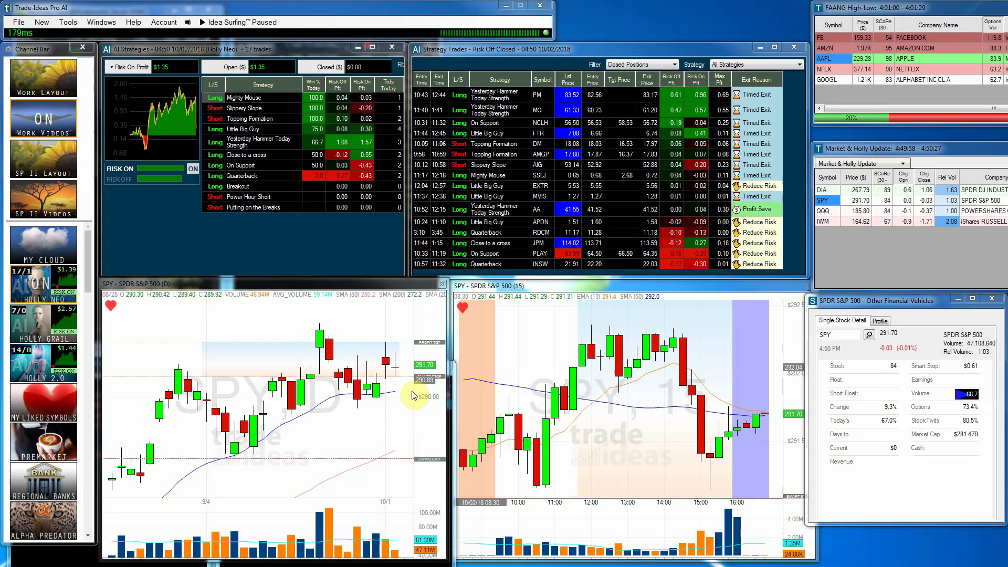
pyautogui.click(825, 190)
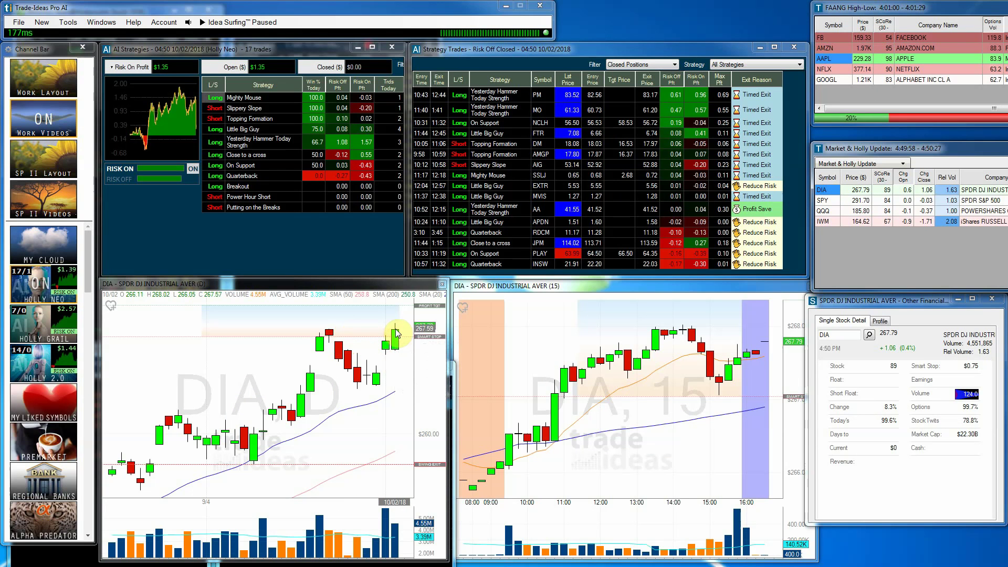
pyautogui.moveTo(396, 333)
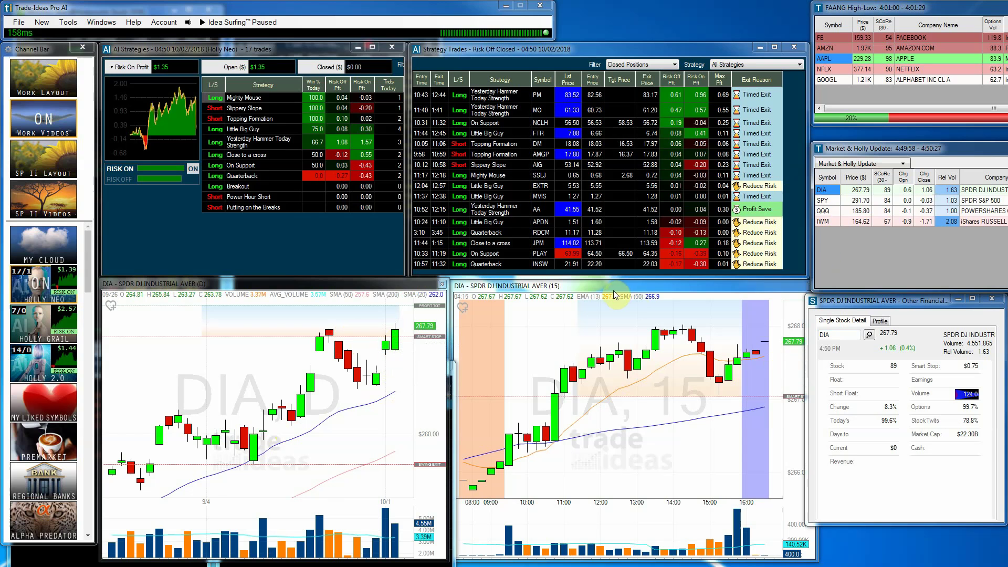
pyautogui.click(825, 202)
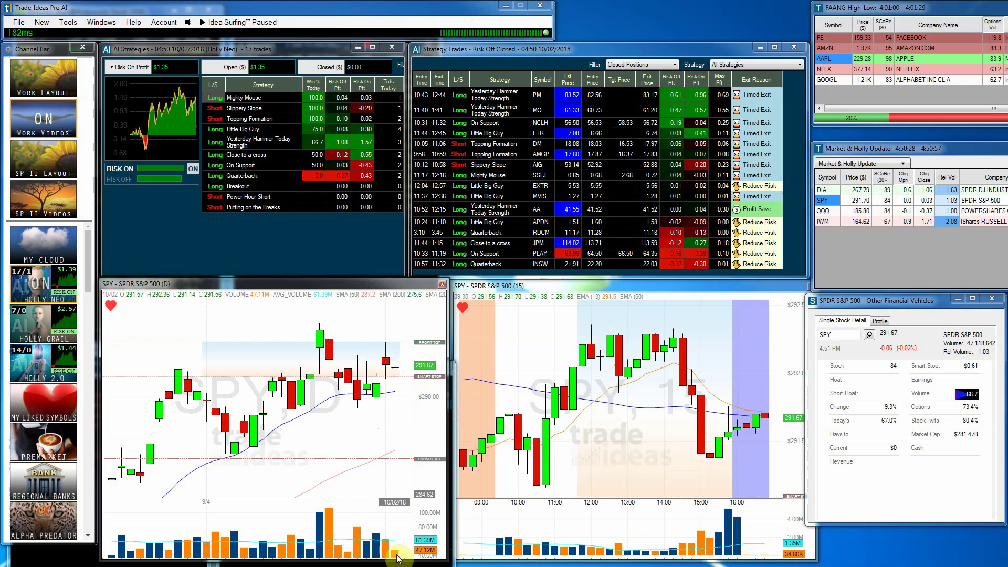
pyautogui.click(824, 210)
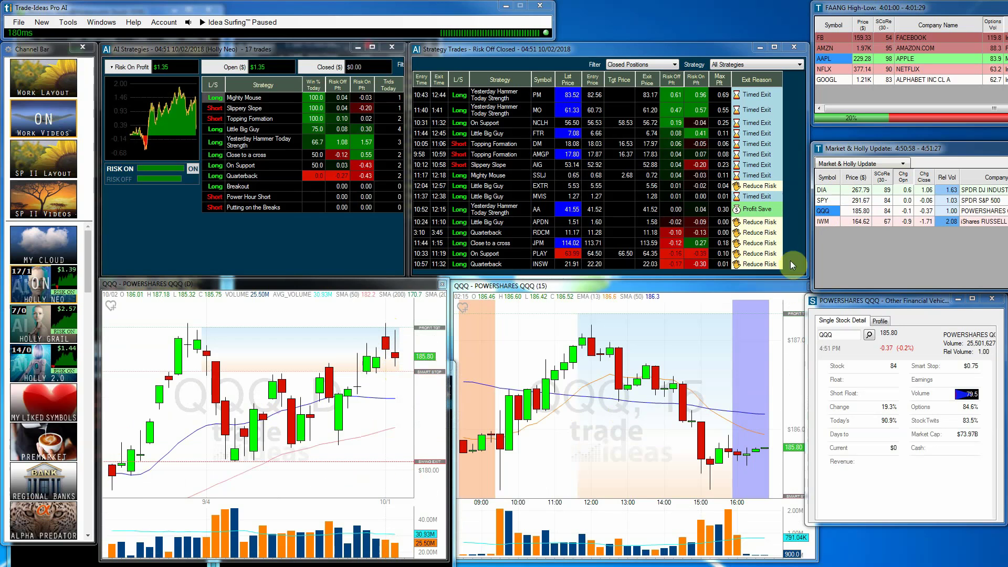
pyautogui.click(823, 222)
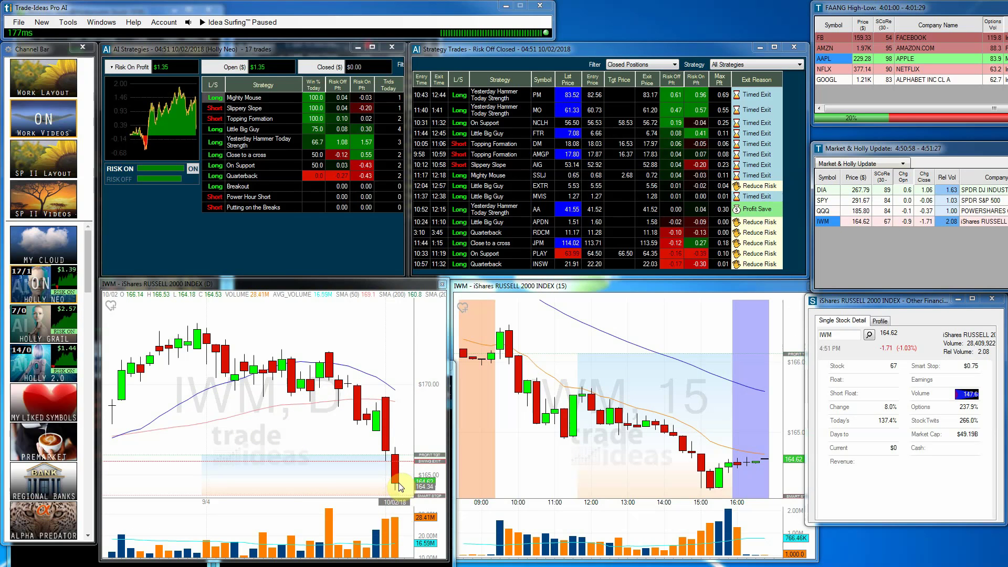
# Examine the IWM daily chart over a longer price history, including the early September high, and return to the closer range.
pyautogui.scroll(-1, 292, 404)
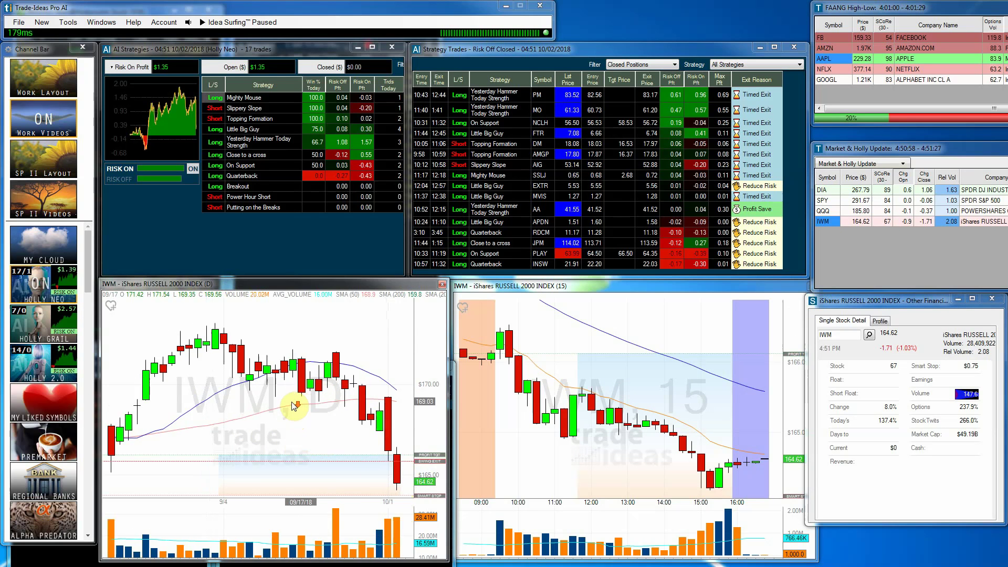
pyautogui.scroll(-2, 292, 405)
pyautogui.scroll(-1, 297, 404)
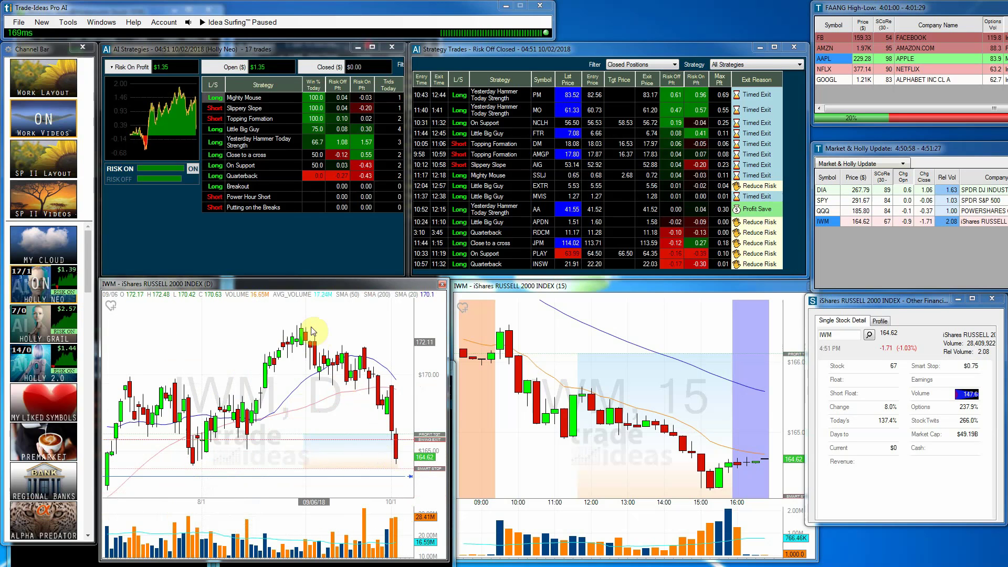
pyautogui.moveTo(302, 327)
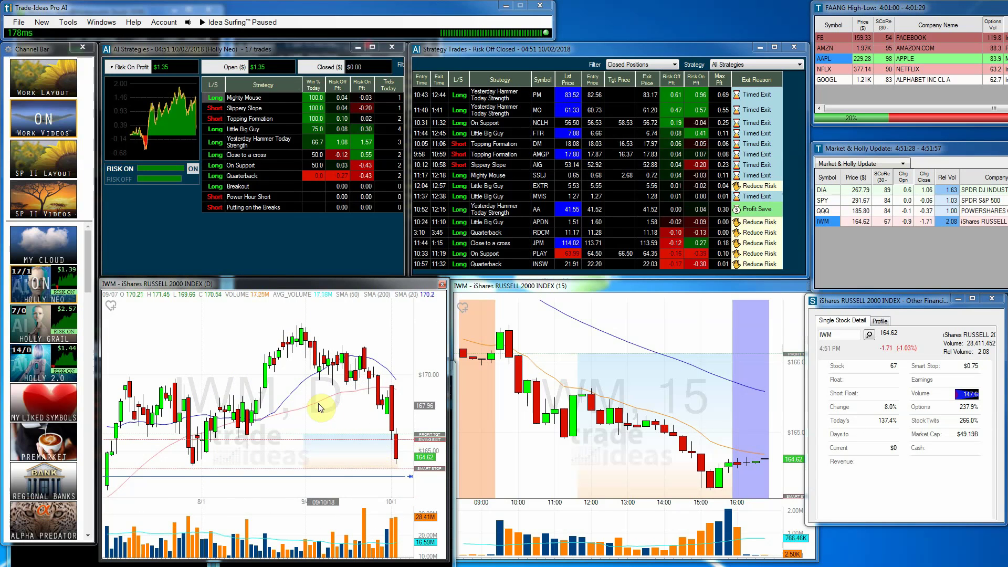
pyautogui.scroll(2, 322, 396)
pyautogui.scroll(1, 322, 397)
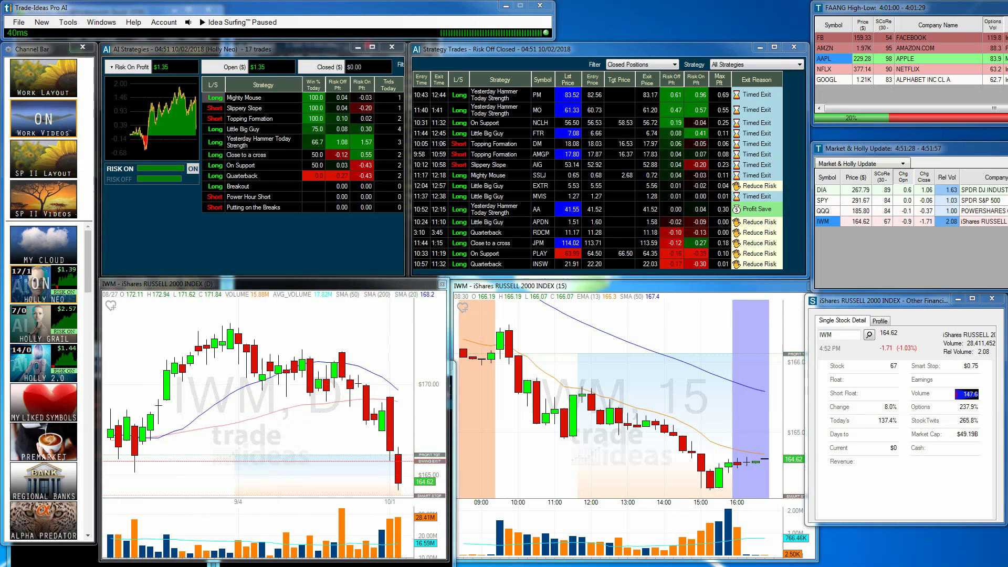
# Switch to the 0101Holly Trades workbook in Excel, maximize it and review the October 2 2018 strategy captures down to the totals tables.
pyautogui.hotkey('alt', 'Tab')
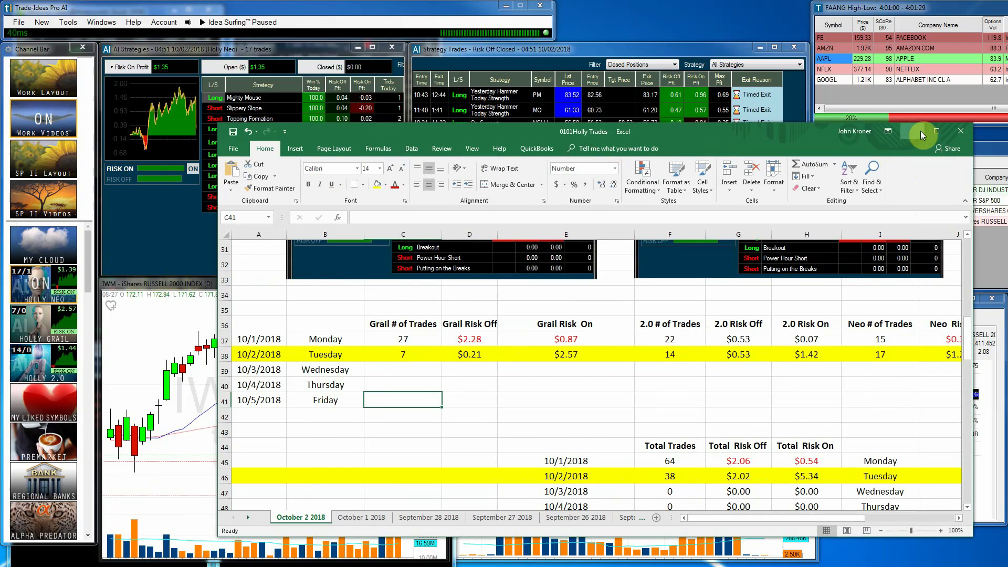
pyautogui.click(933, 131)
pyautogui.scroll(10, 360, 229)
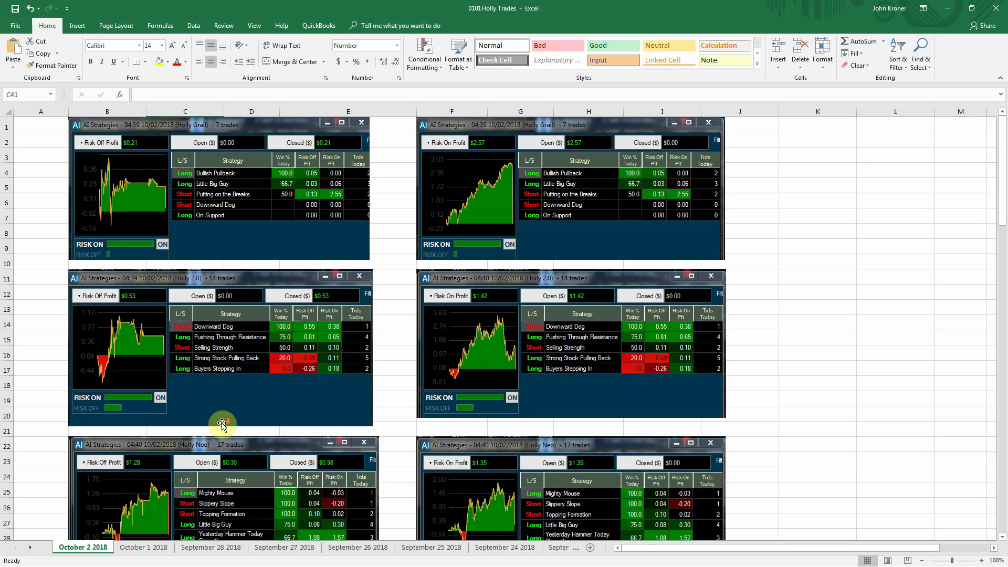
pyautogui.scroll(-2, 225, 423)
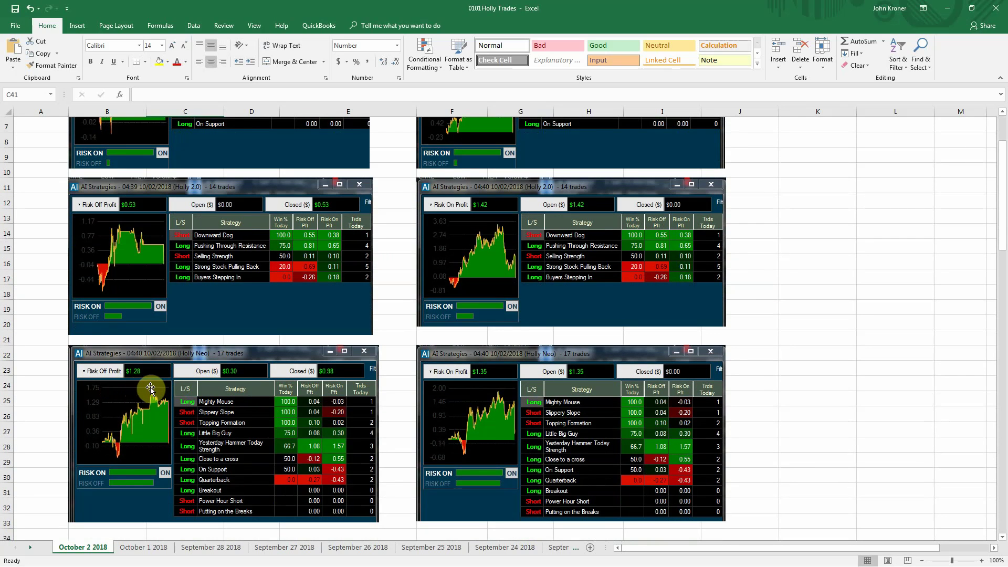
pyautogui.scroll(-7, 455, 411)
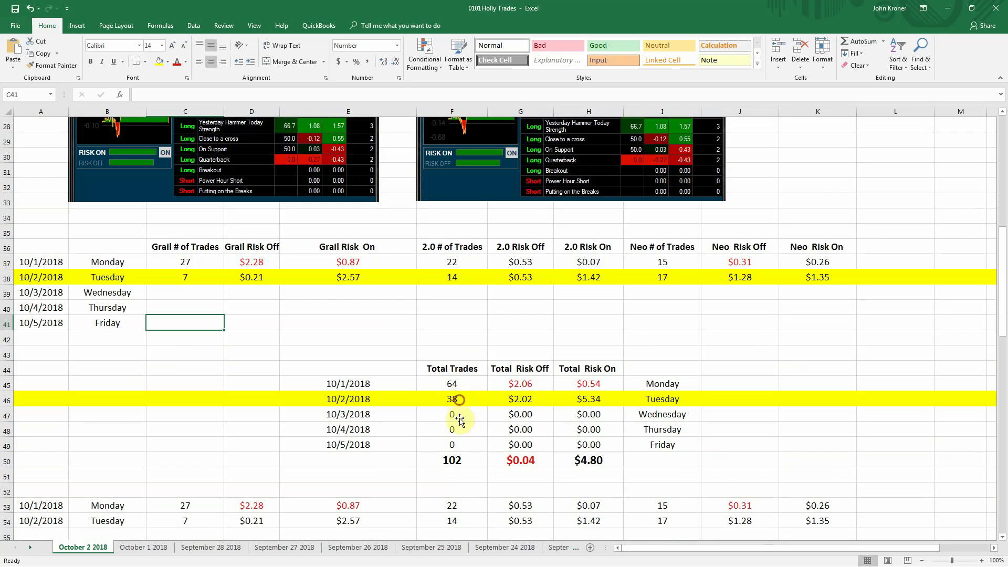
# Check the 10/2/2018 and weekly totals for trades, Risk Off and Risk On, and minimize the workbook.
pyautogui.click(457, 399)
pyautogui.click(522, 400)
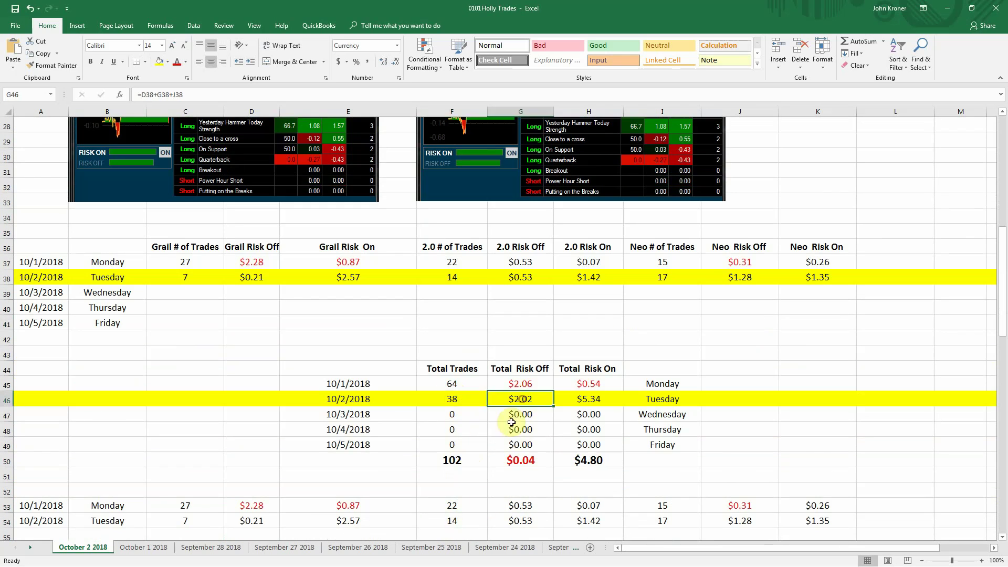
pyautogui.click(589, 400)
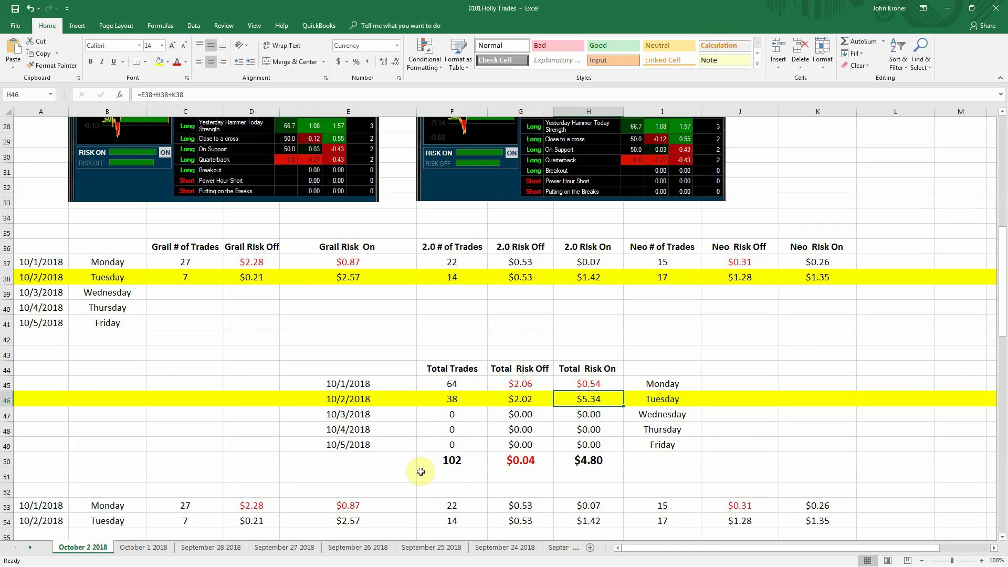
pyautogui.click(454, 461)
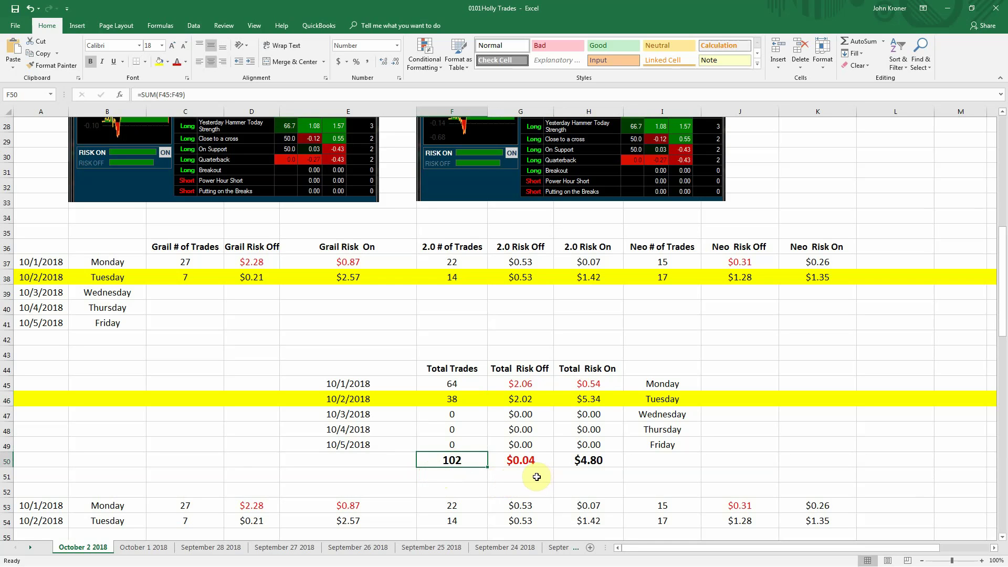
pyautogui.click(526, 461)
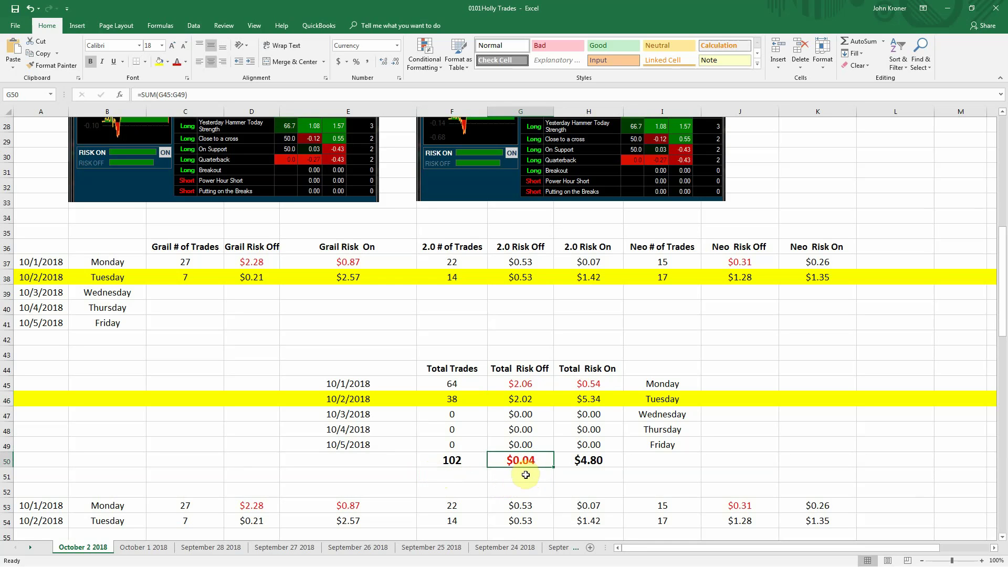
pyautogui.click(593, 462)
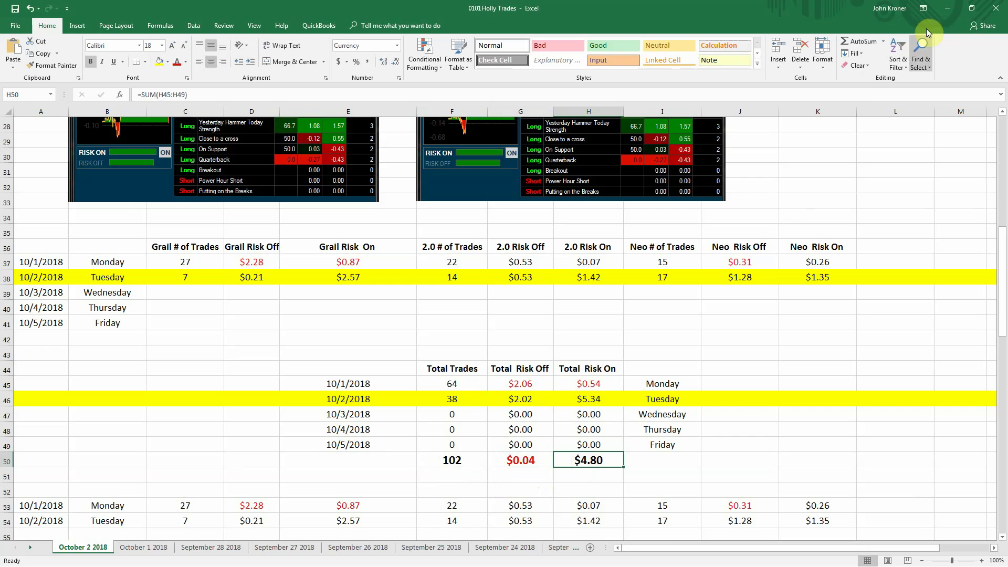
pyautogui.click(947, 9)
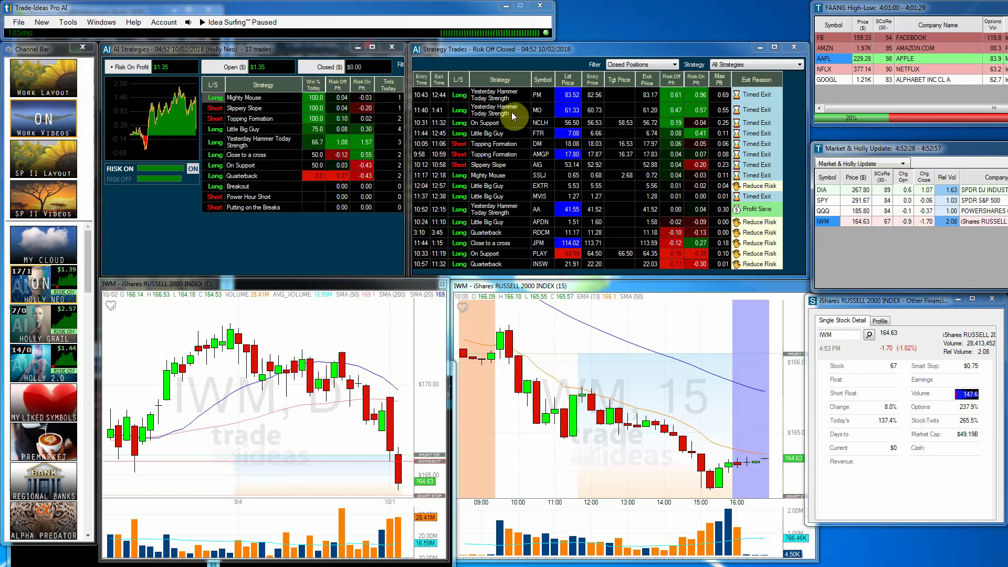
pyautogui.click(525, 99)
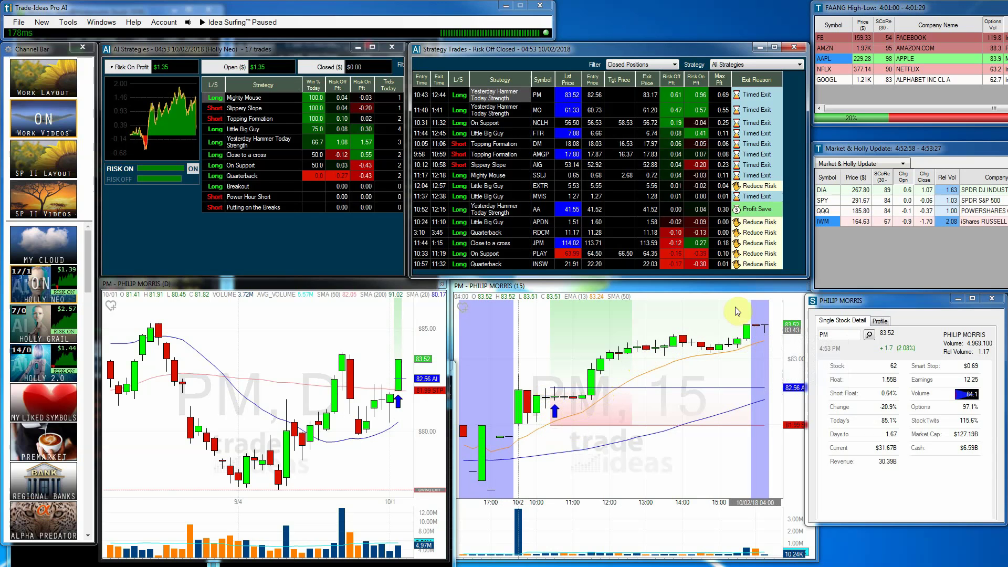
pyautogui.click(695, 78)
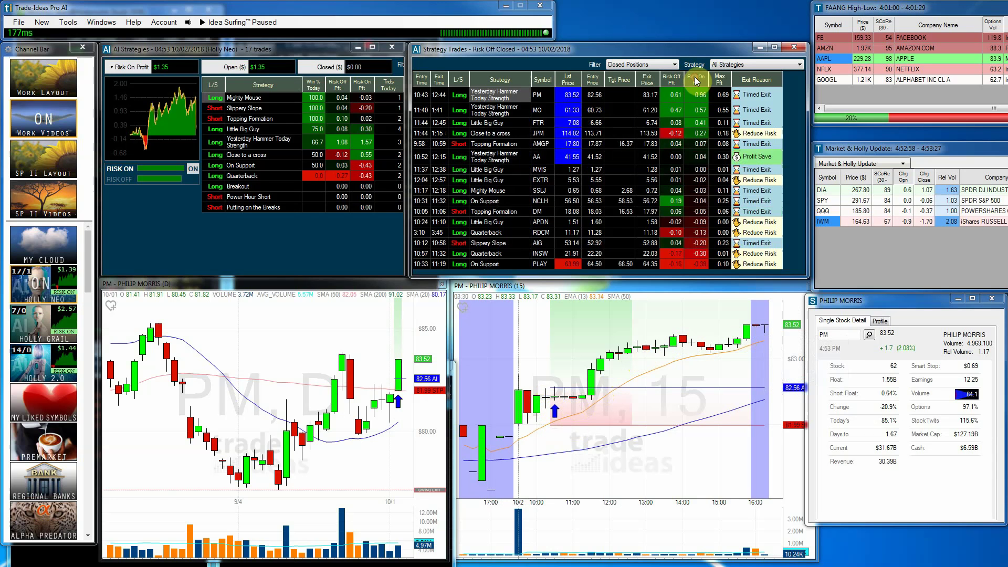
pyautogui.click(672, 80)
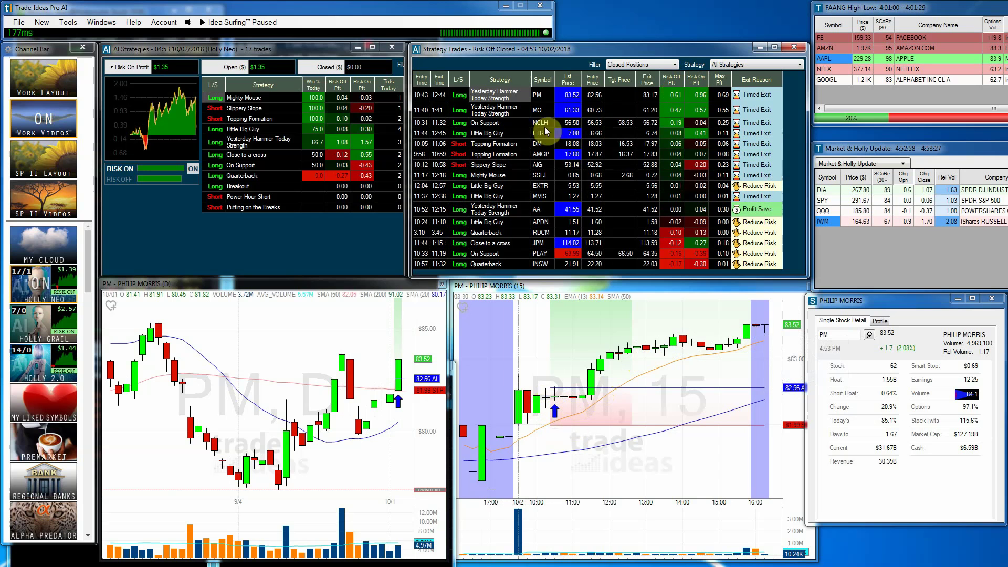
pyautogui.rightClick(262, 236)
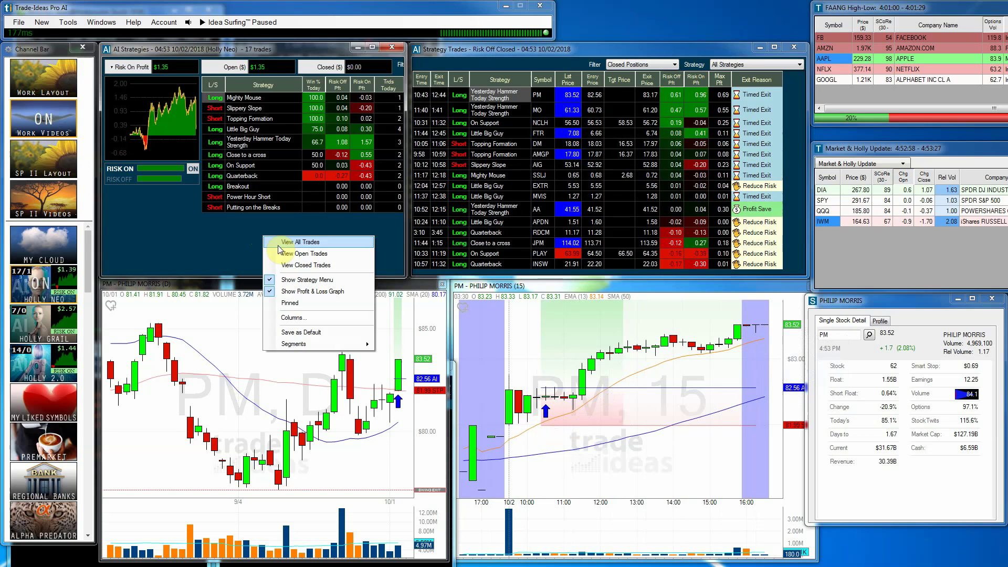
pyautogui.click(492, 93)
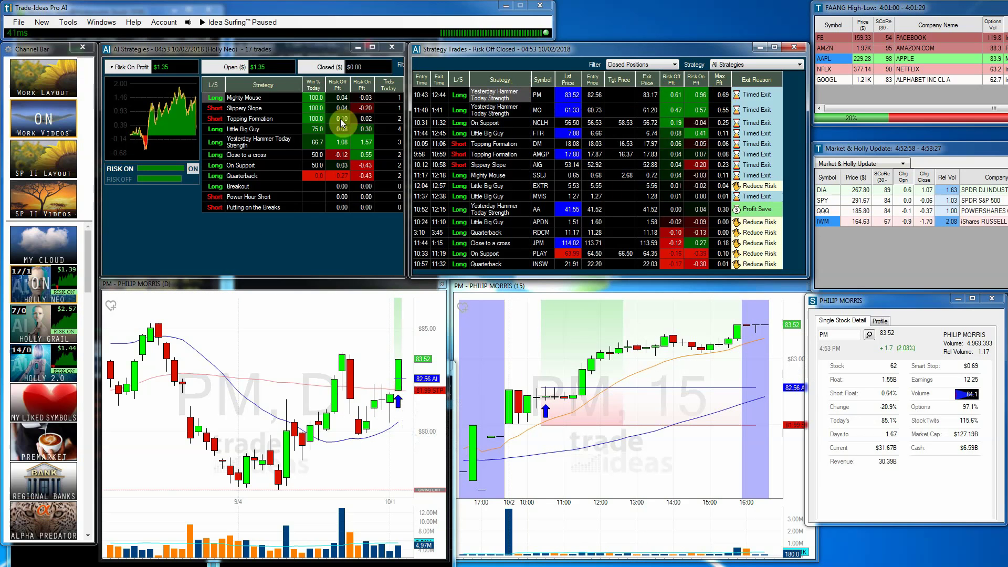
# Switch the AI Strategies segment to Holly 2.0 and chart the CLRB Downward Dog trade.
pyautogui.rightClick(220, 219)
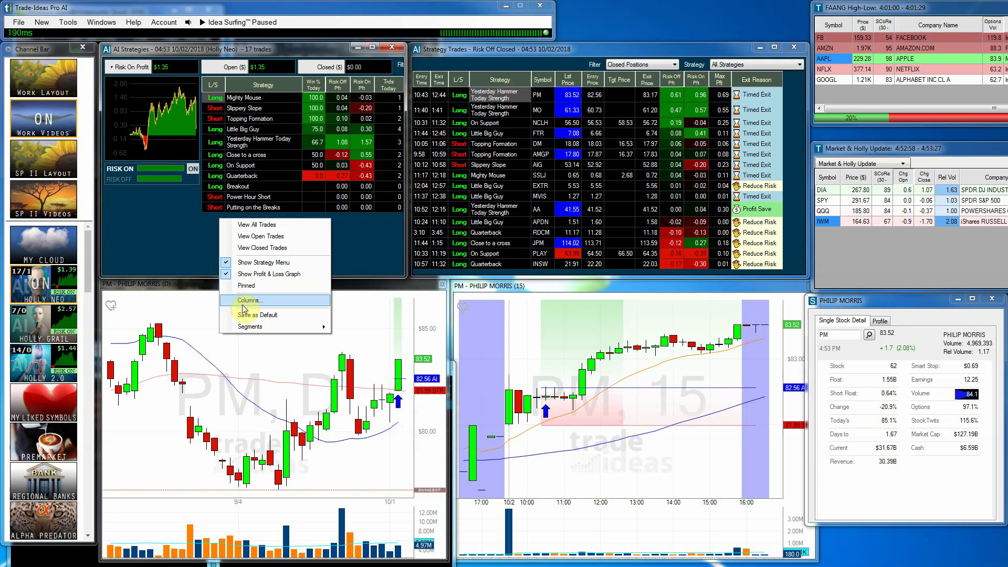
pyautogui.moveTo(263, 326)
pyautogui.click(361, 339)
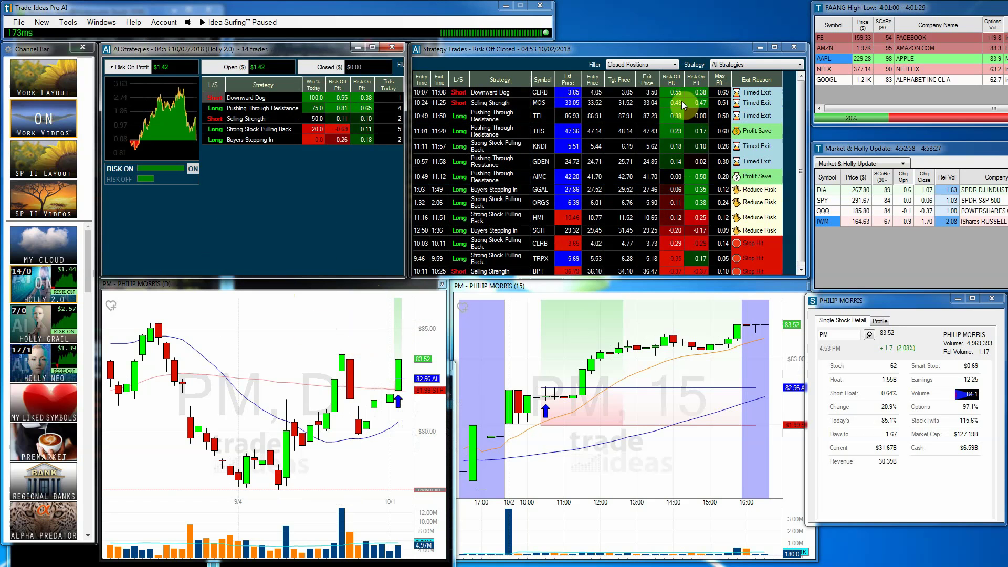
pyautogui.click(673, 93)
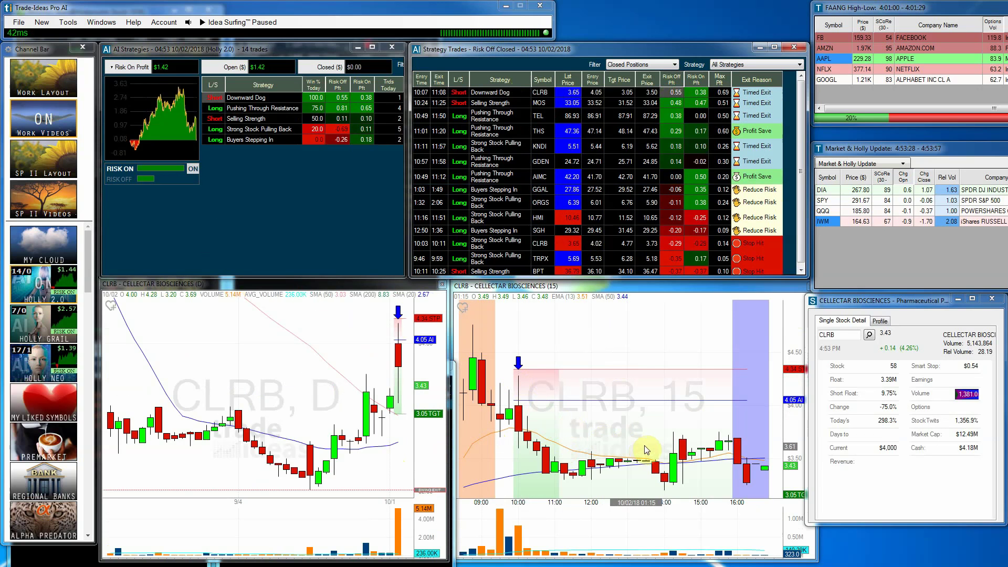
# Sort the Holly 2.0 closed trades by Risk On profit and examine the AIMC Pushing Through Resistance trade on the charts.
pyautogui.click(696, 80)
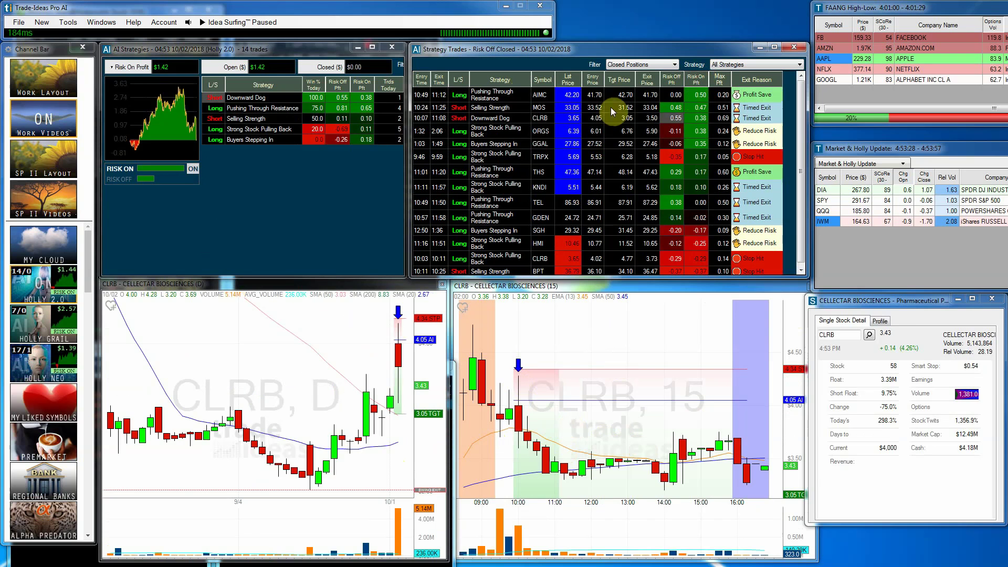
pyautogui.click(501, 97)
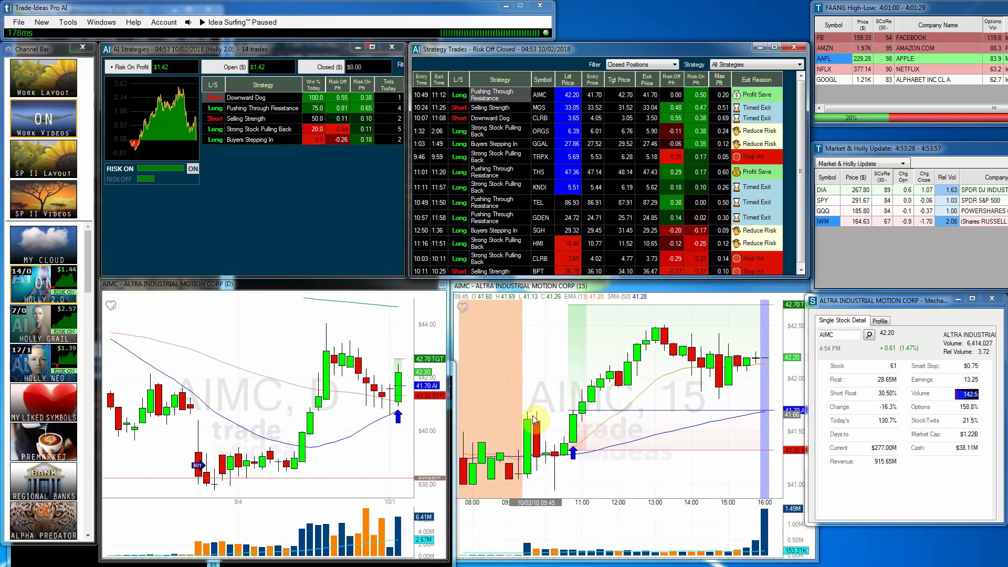
pyautogui.moveTo(535, 420)
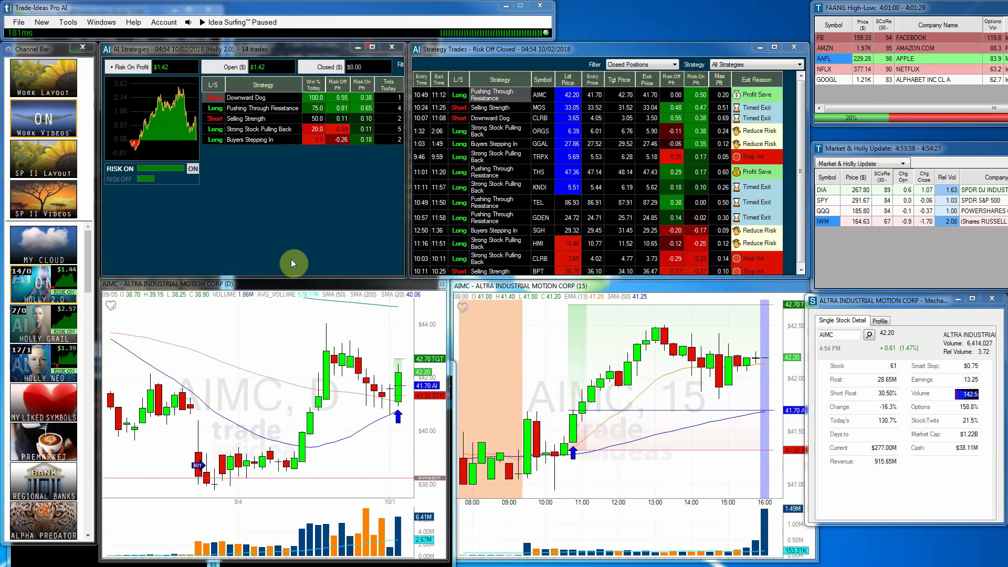
# Show the Man & Machine picture, minimize it, and sort the Holly 2.0 closed trades by Risk Off profit.
pyautogui.hotkey('alt', 'Tab')
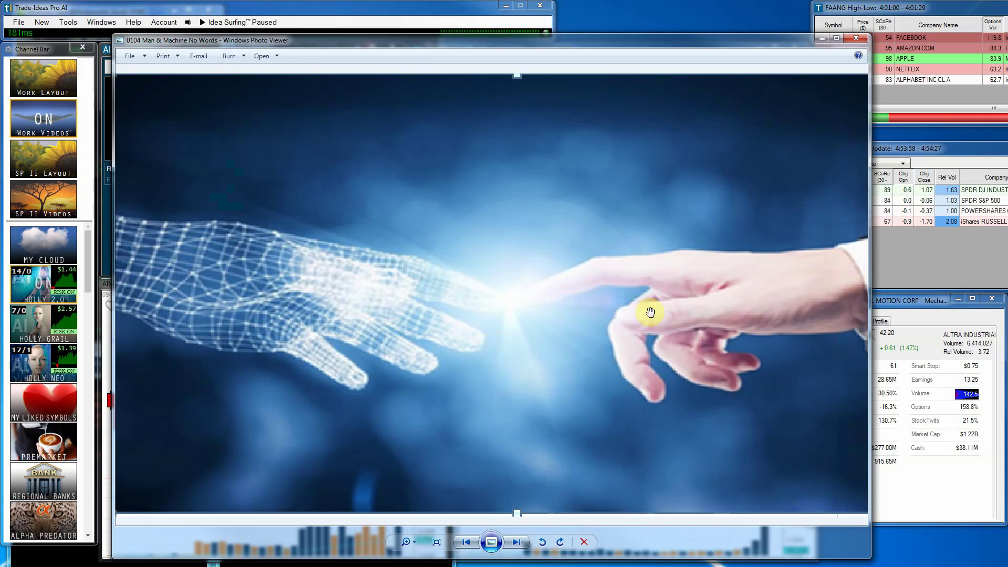
pyautogui.click(820, 39)
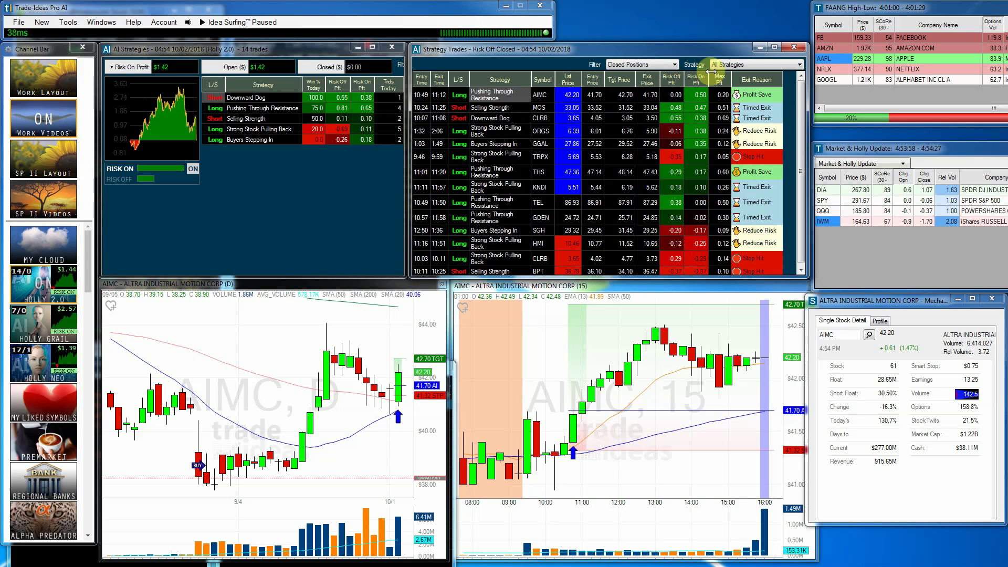
pyautogui.click(671, 79)
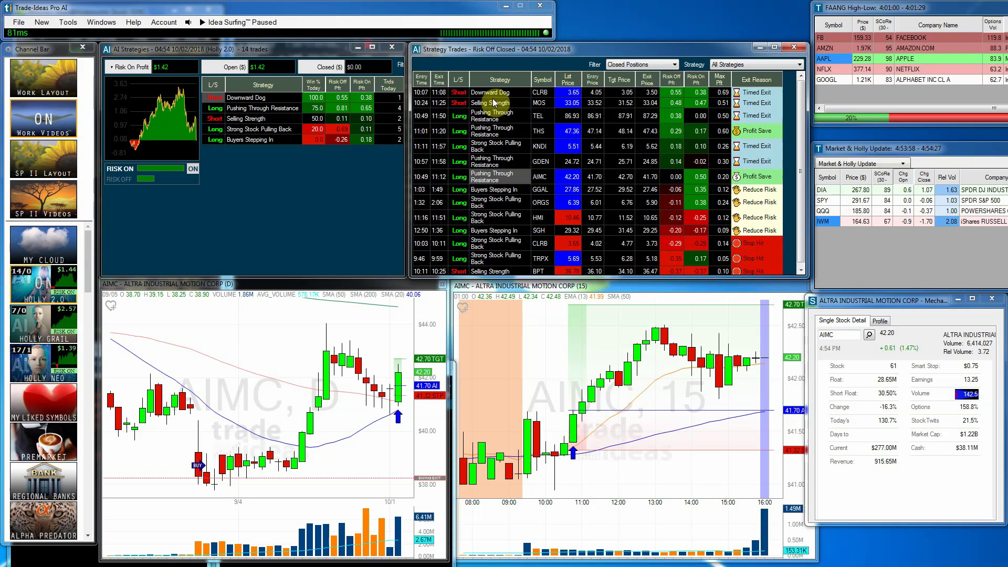
# Switch the AI Strategies segment to Holly Grail and chart the FNKO Putting on the Breaks trade.
pyautogui.rightClick(214, 218)
pyautogui.moveTo(255, 323)
pyautogui.click(353, 325)
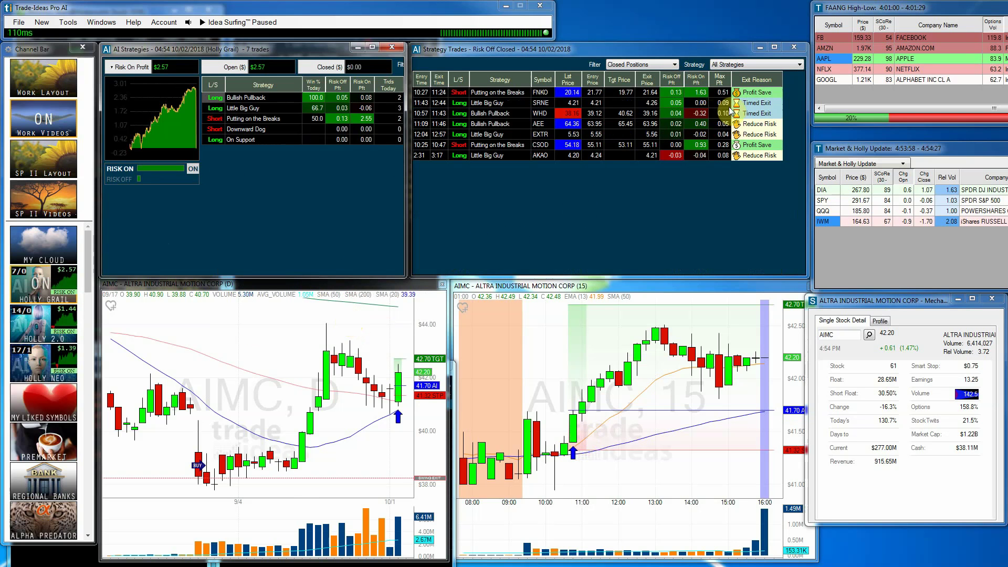
pyautogui.click(514, 93)
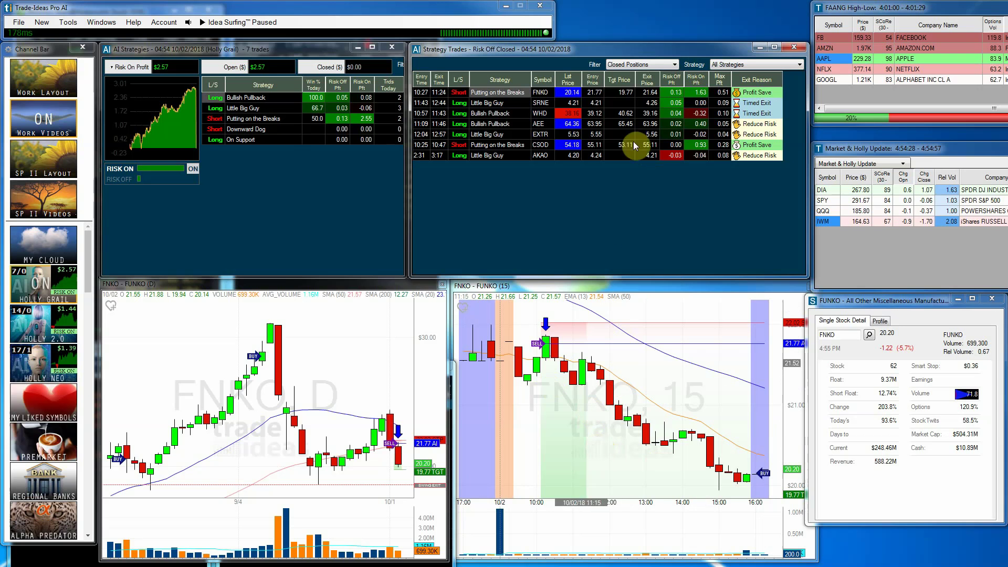
# Toggle the sort order of the Holly Grail closed trades by Risk Off profit.
pyautogui.click(672, 77)
pyautogui.click(671, 77)
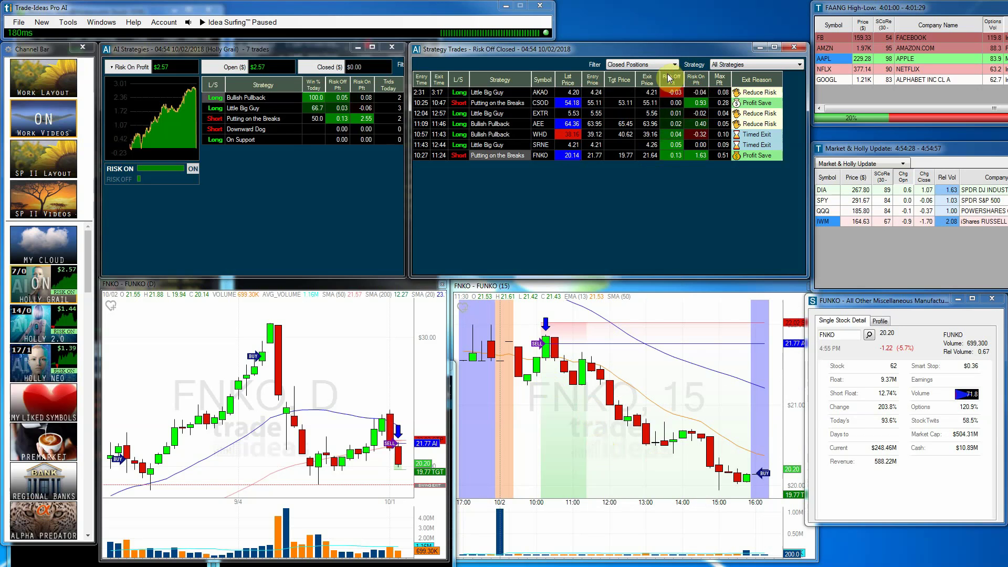
pyautogui.click(670, 78)
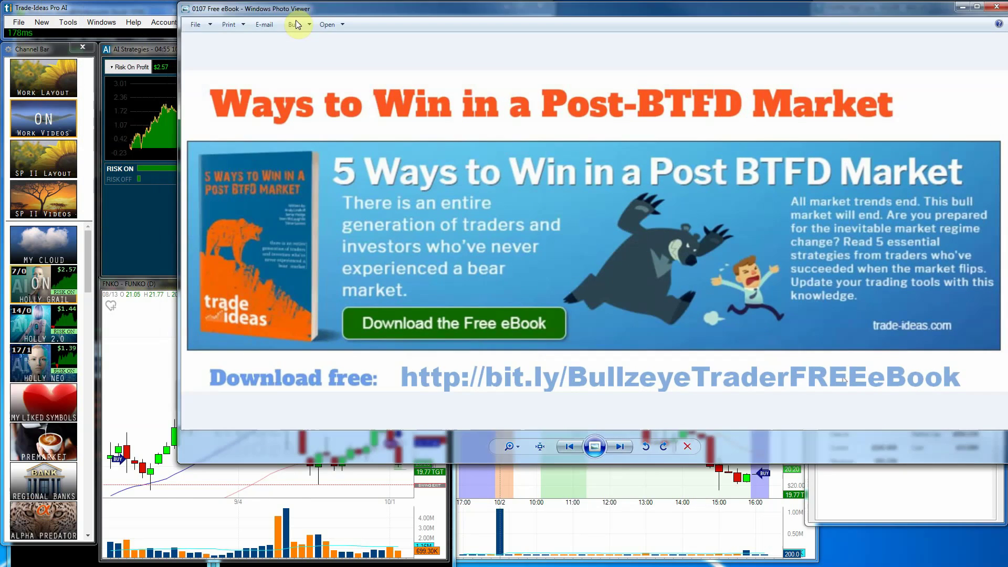
# Move the 0107 Free eBook picture window so that it lies over the strategy windows and charts.
pyautogui.moveTo(316, 7); pyautogui.dragTo(239, 71)
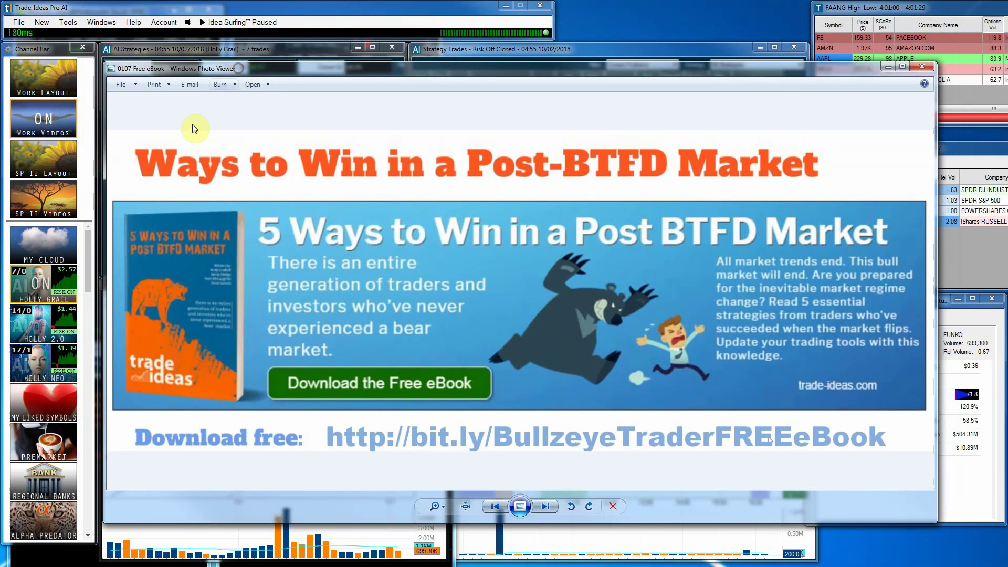